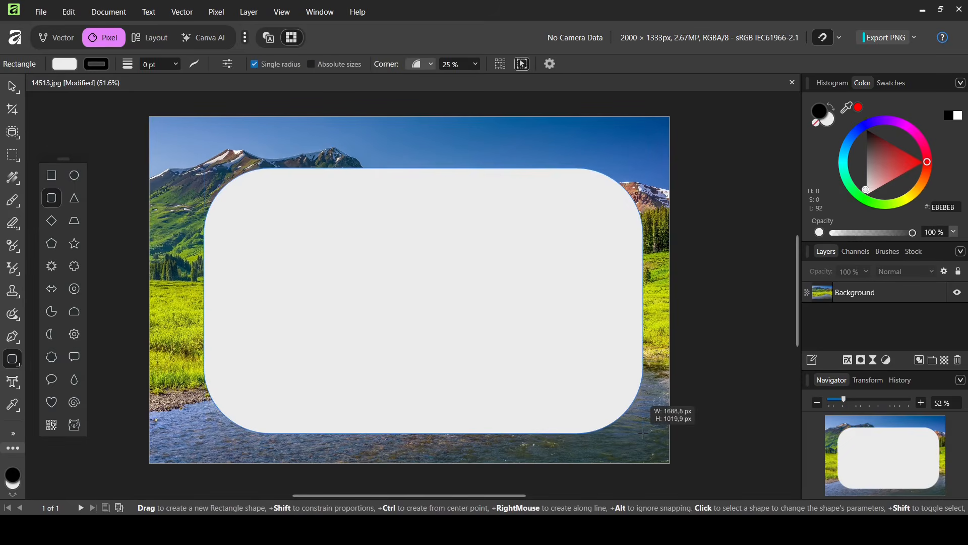
Step: Draw a rounded rectangle about 1689 × 1020 px over the photo and set its corner radius to 30 %
left_click_drag(643, 433, 643, 433)
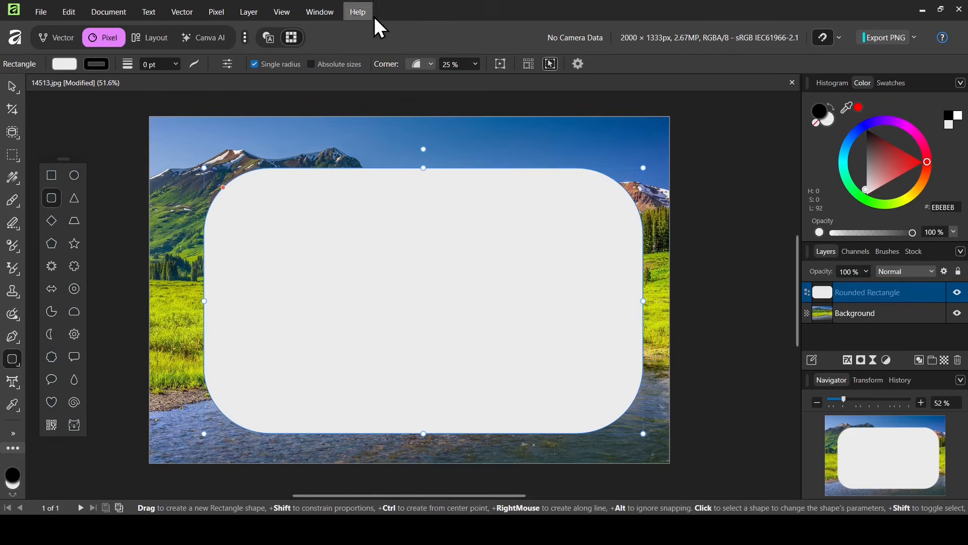
left_click(476, 64)
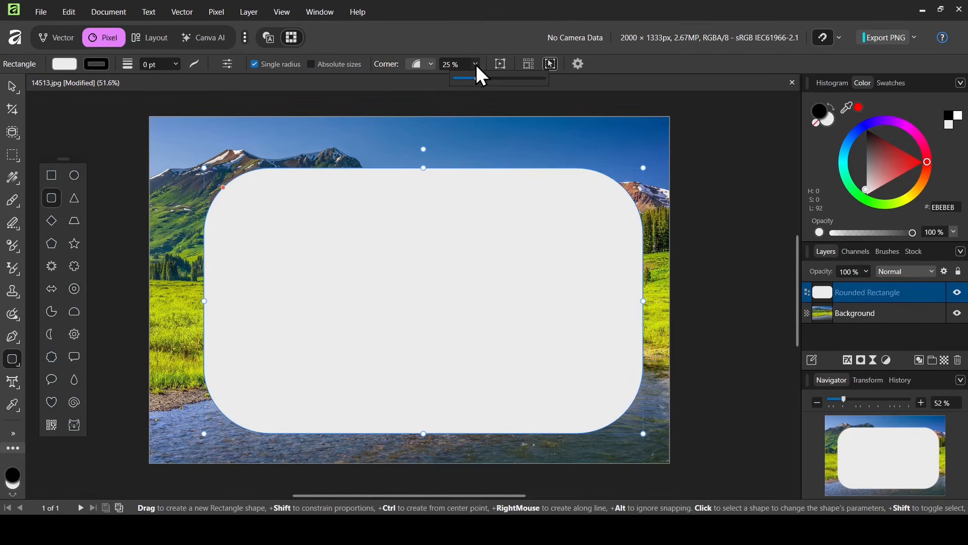
mouse_move(480, 79)
left_mouse_down()
mouse_move(568, 91)
mouse_move(424, 90)
mouse_move(495, 85)
mouse_move(482, 89)
left_mouse_up()
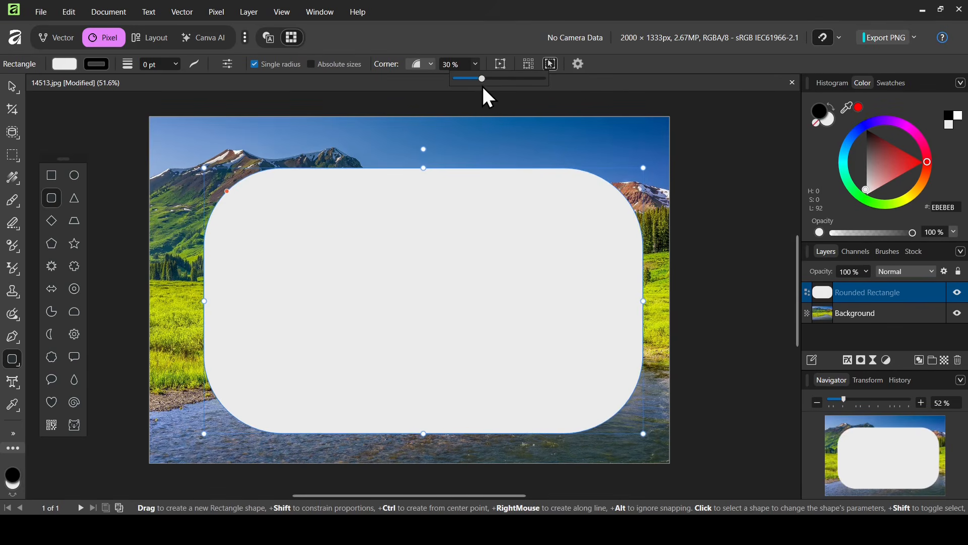
Step: Try the None, Straight and Concave corner types on the rounded rectangle
left_click(431, 65)
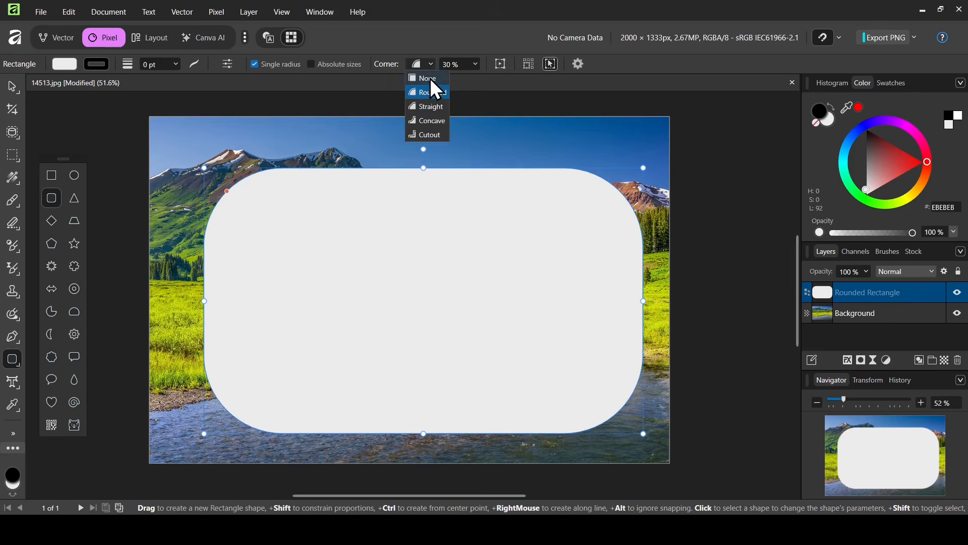
left_click(431, 79)
left_click(431, 64)
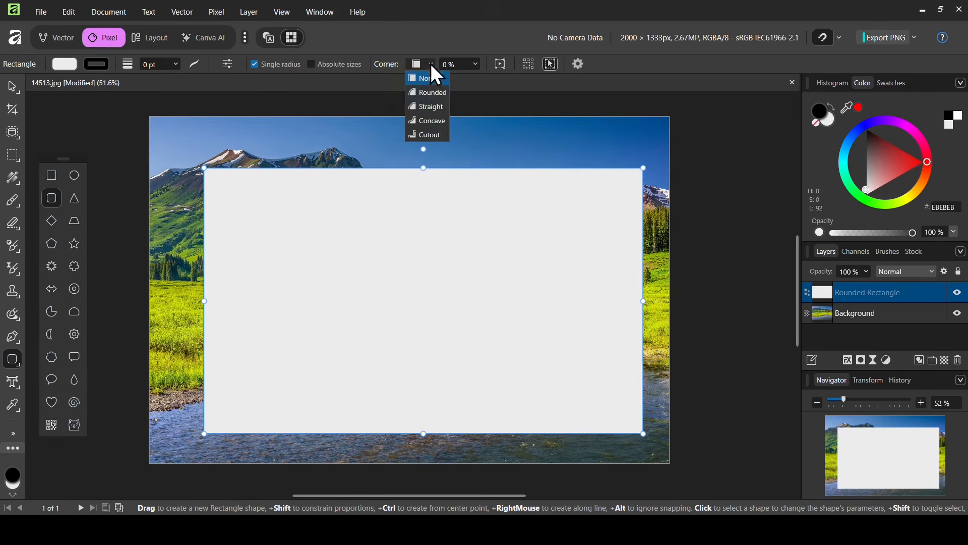
left_click(437, 107)
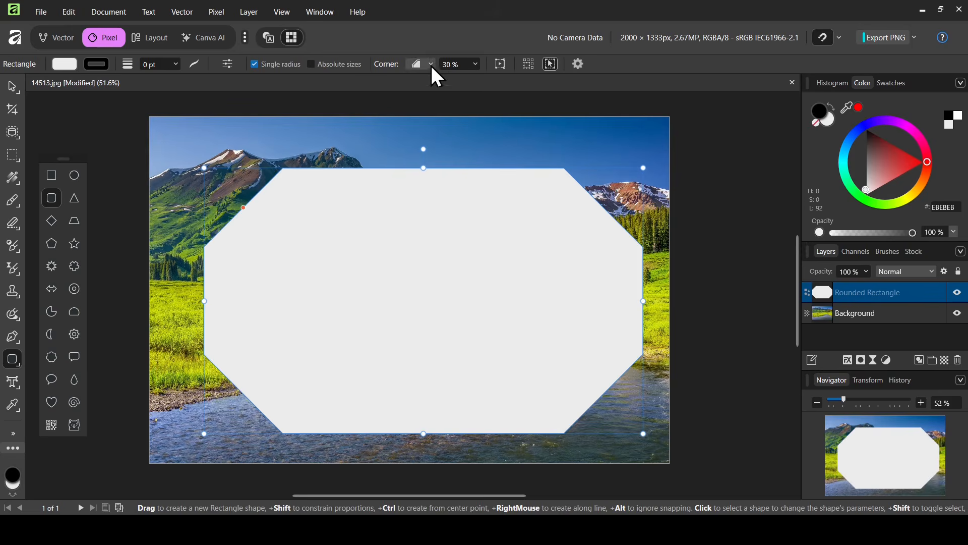
left_click(431, 64)
left_click(428, 121)
Step: Reselect the Rounded Rectangle layer and set its corner type back to Rounded
left_click(431, 64)
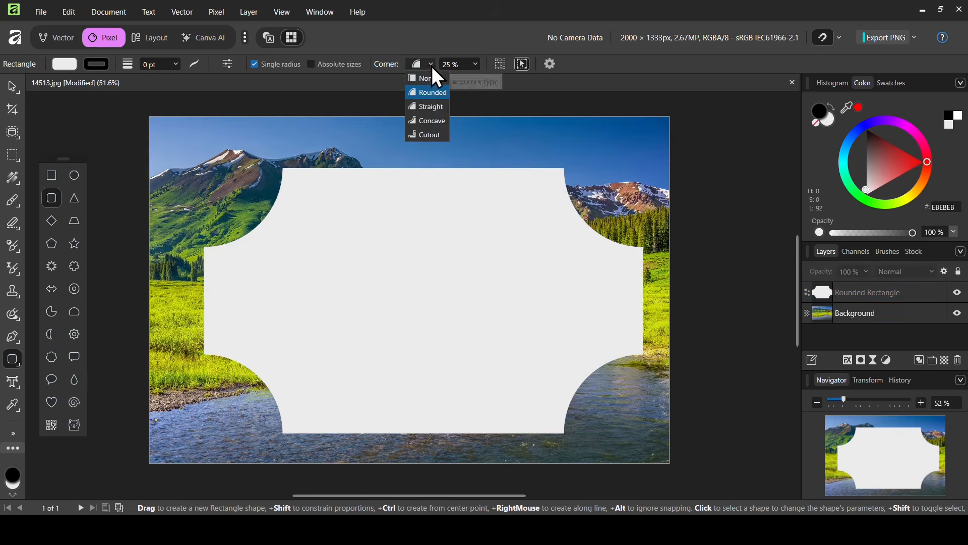
left_click(430, 93)
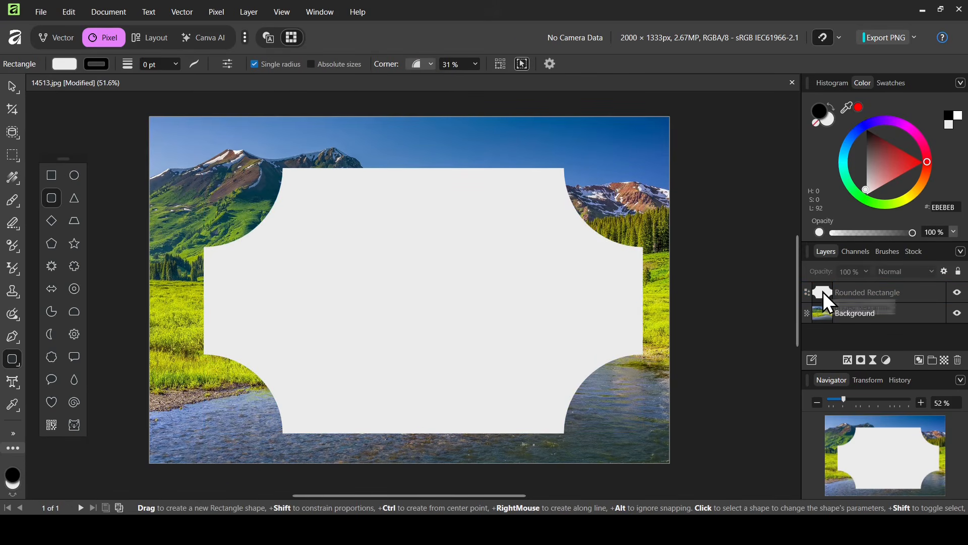
left_click(822, 291)
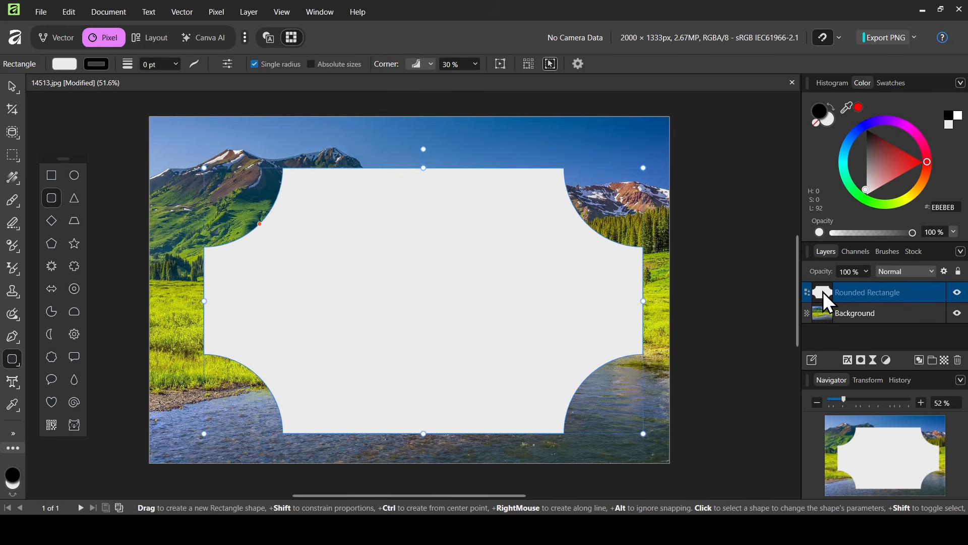
left_click(430, 65)
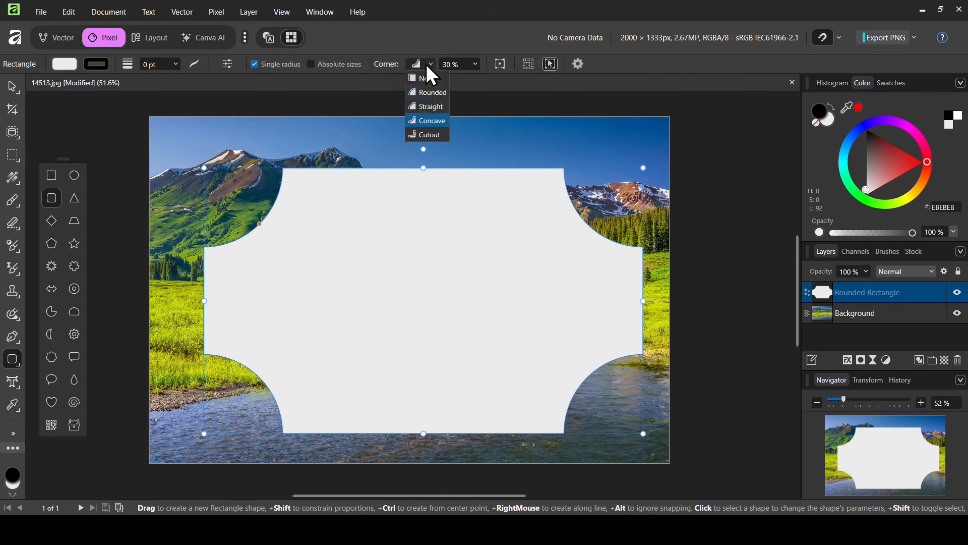
left_click(435, 95)
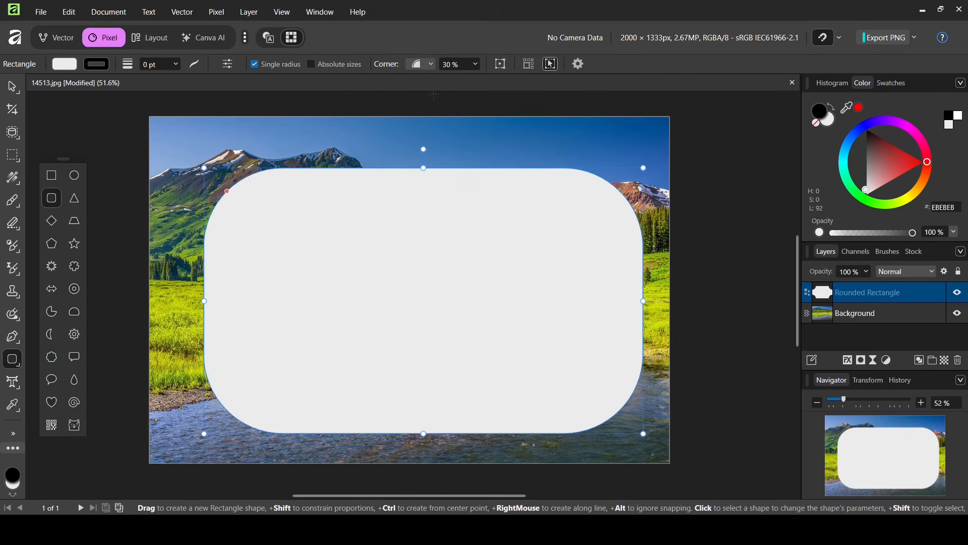
Step: Turn off the single radius and reshape corners individually, with the top-left at 0 % and the bottom-right at 70 %
left_click(343, 63)
left_click(352, 63)
left_click(284, 67)
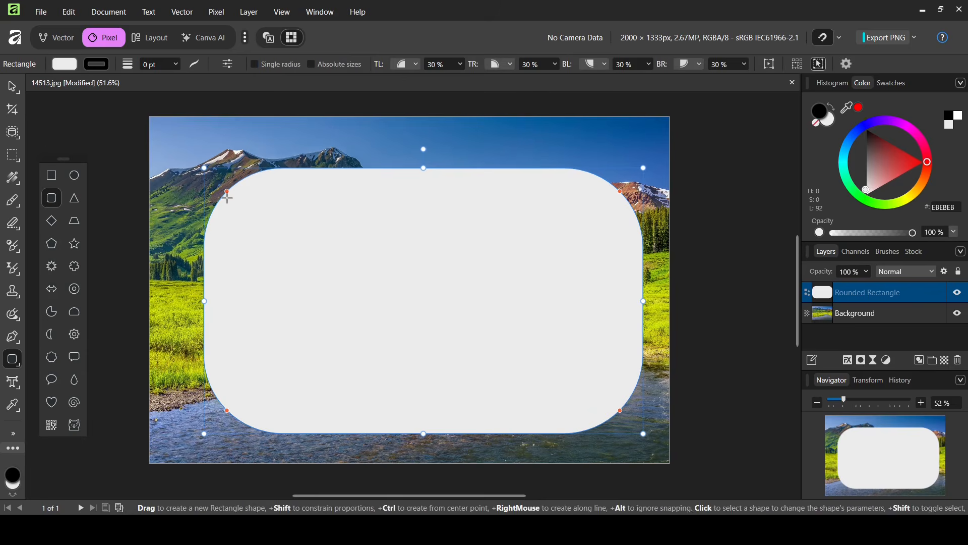
left_click_drag(227, 192, 196, 146)
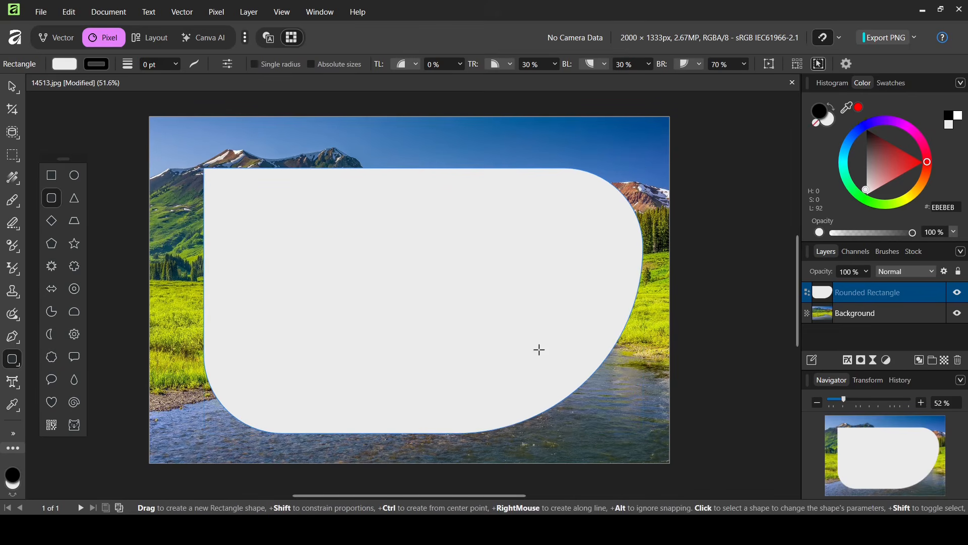
Step: Undo the individual corner changes and give all corners a single shared radius of 38 %
key("ctrl+z")
key("ctrl+z")
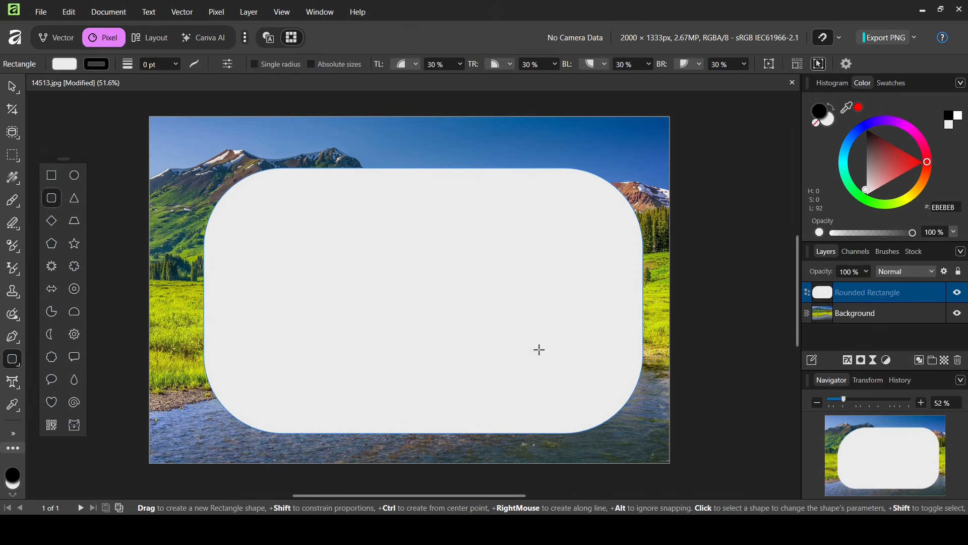
left_click(281, 64)
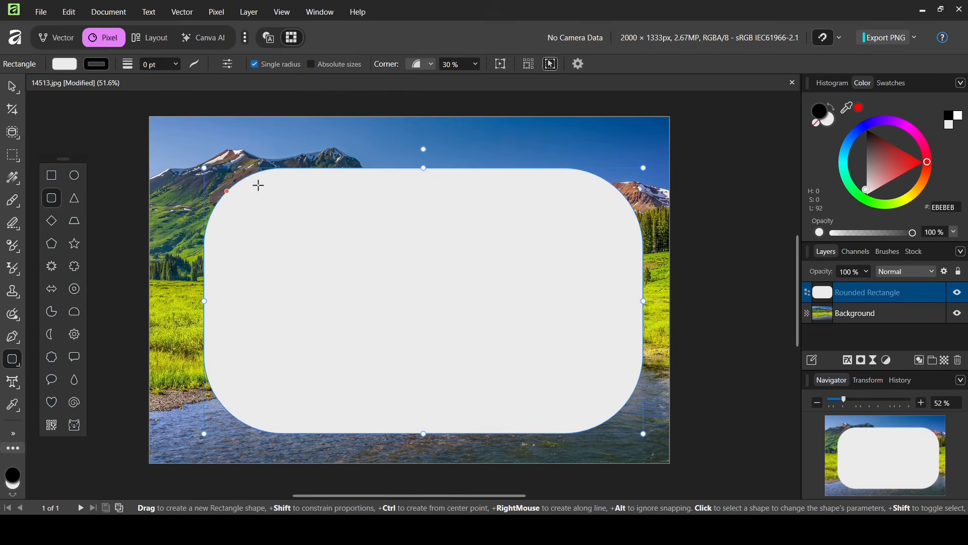
mouse_move(227, 191)
left_mouse_down()
mouse_move(271, 212)
mouse_move(197, 169)
mouse_move(235, 195)
left_mouse_up()
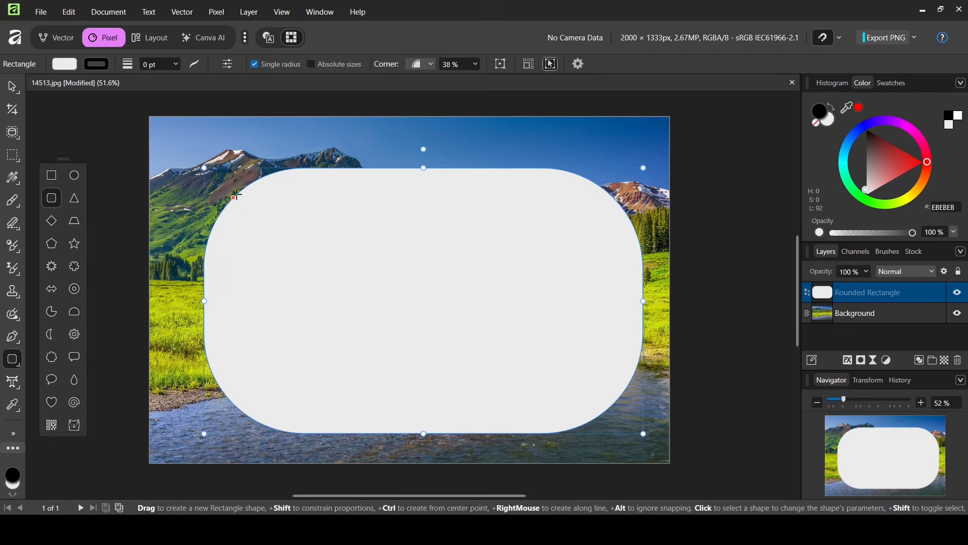
Step: Try the straight-corner and single-round-corner shape presets, and finish with the rounded rectangle preset that has a 25 % corner radius
left_click(228, 64)
left_click(177, 114)
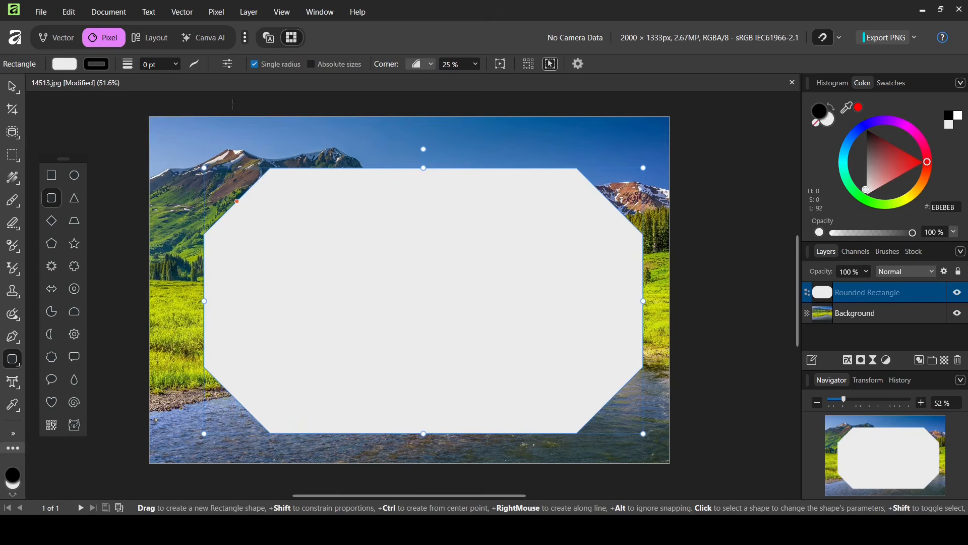
left_click(228, 64)
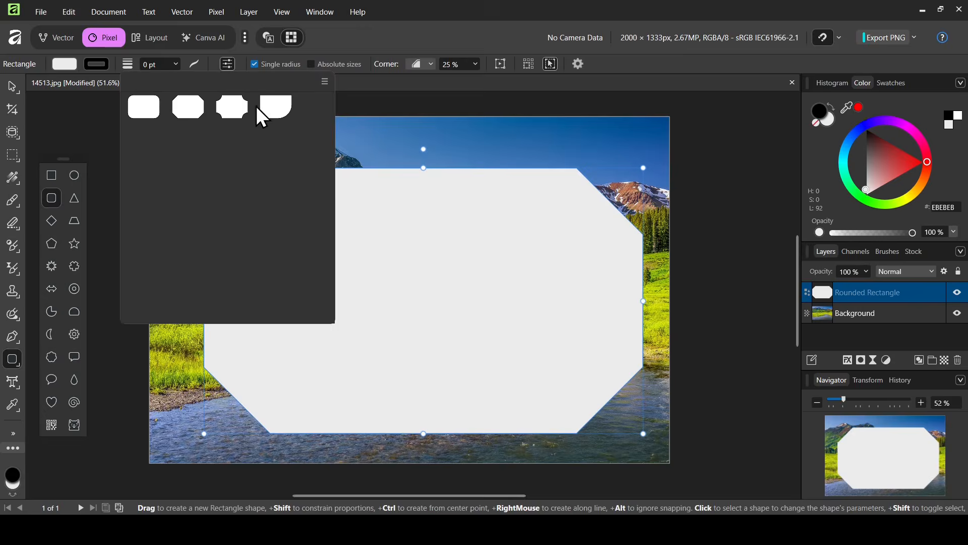
left_click(277, 119)
left_click(229, 66)
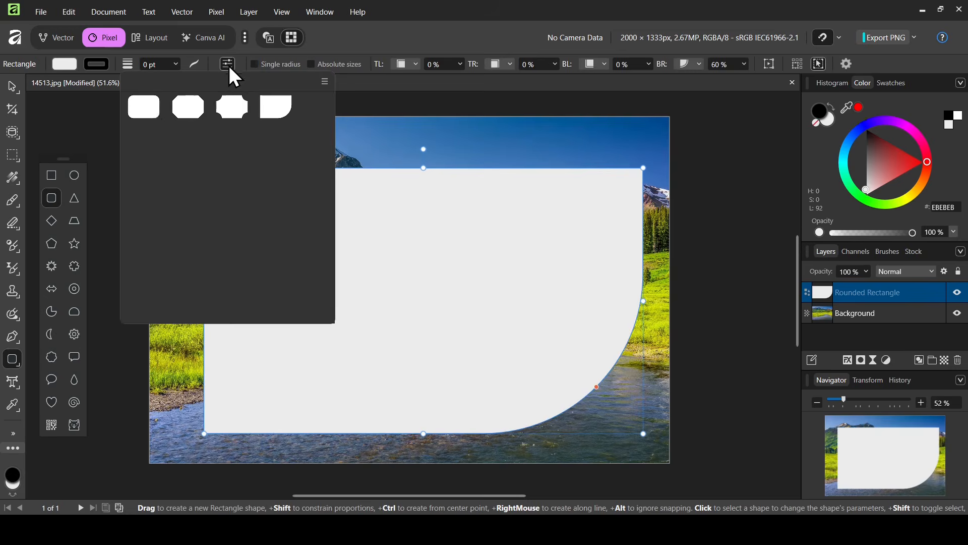
left_click(144, 120)
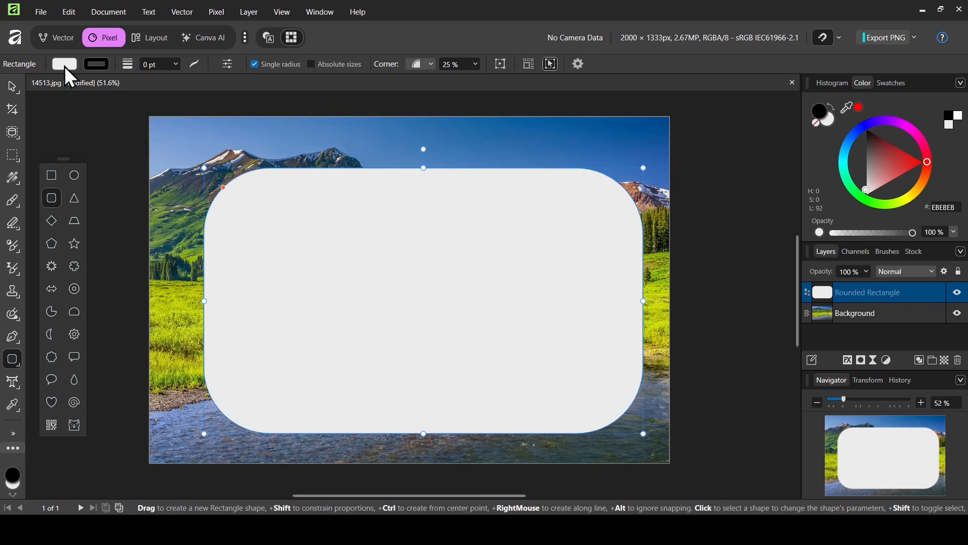
Step: Fill the rounded rectangle with white (FFFFFF) and give it a red (D20000) outline 25.2 pt wide
left_click_drag(892, 157, 851, 218)
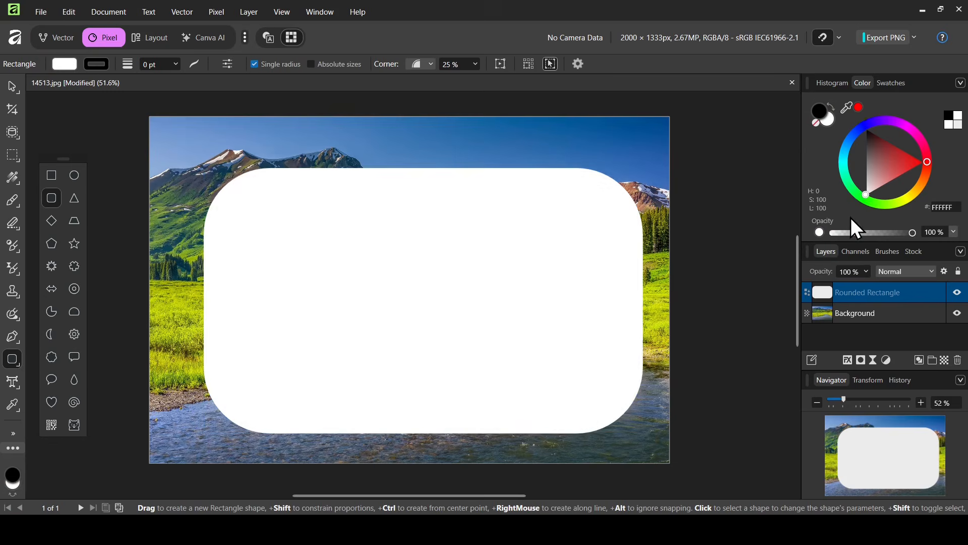
left_click(98, 64)
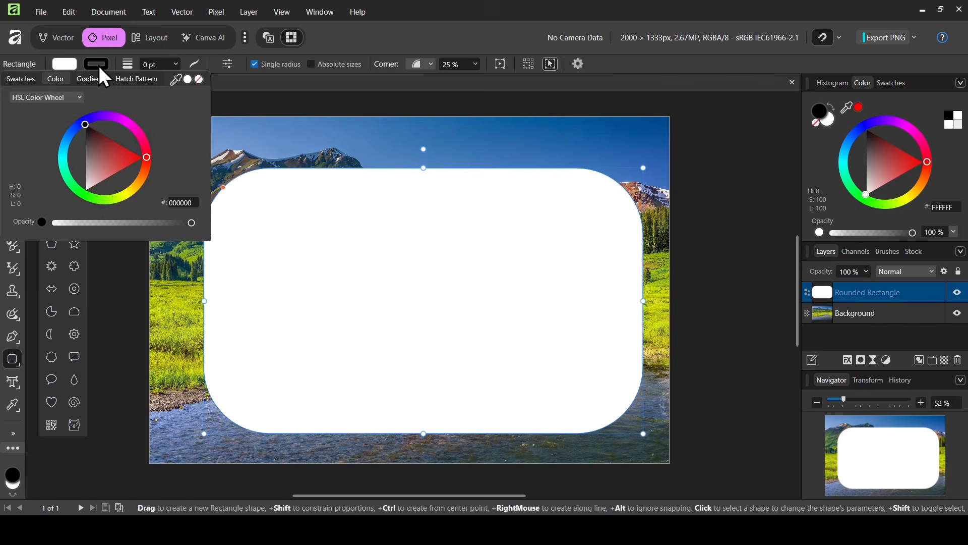
left_click(135, 144)
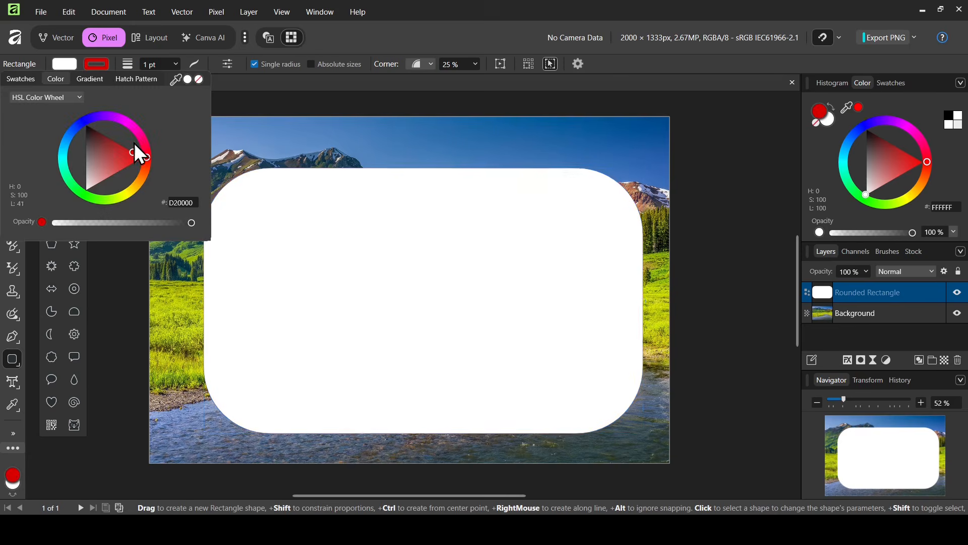
left_click(175, 62)
left_click(175, 62)
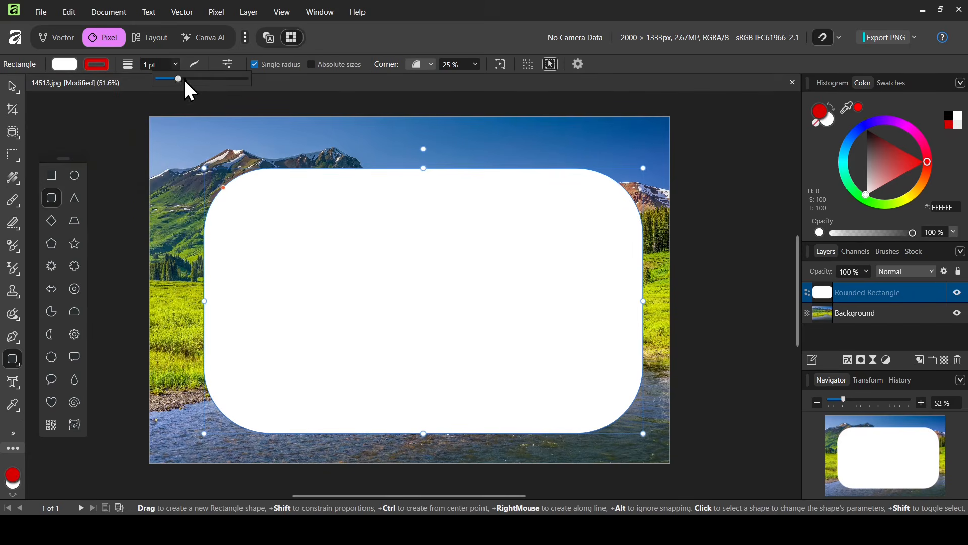
left_click_drag(177, 79, 211, 80)
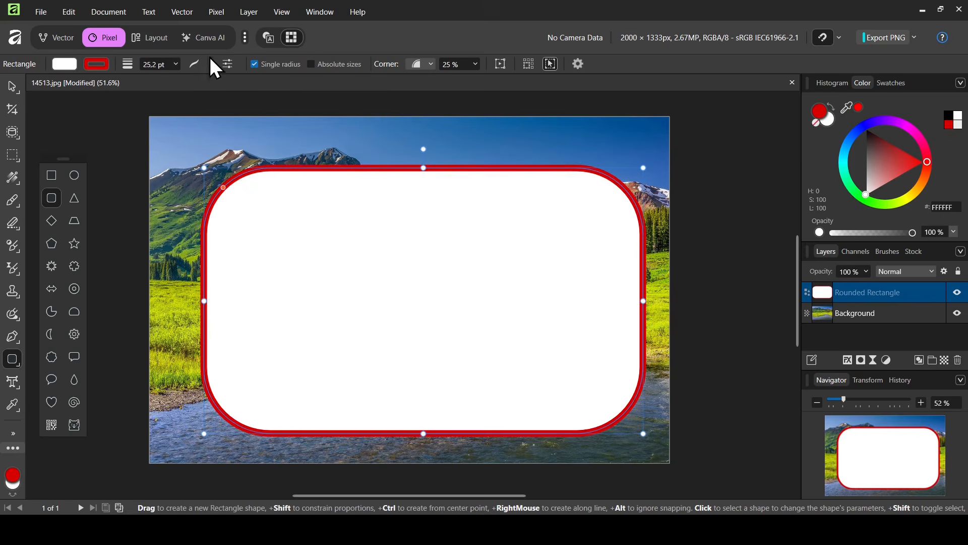
Step: Try dashed and brush styles on the outline with widths of 28.1 and 29.4 pt, and remove the outline by setting its style to none
left_click(196, 65)
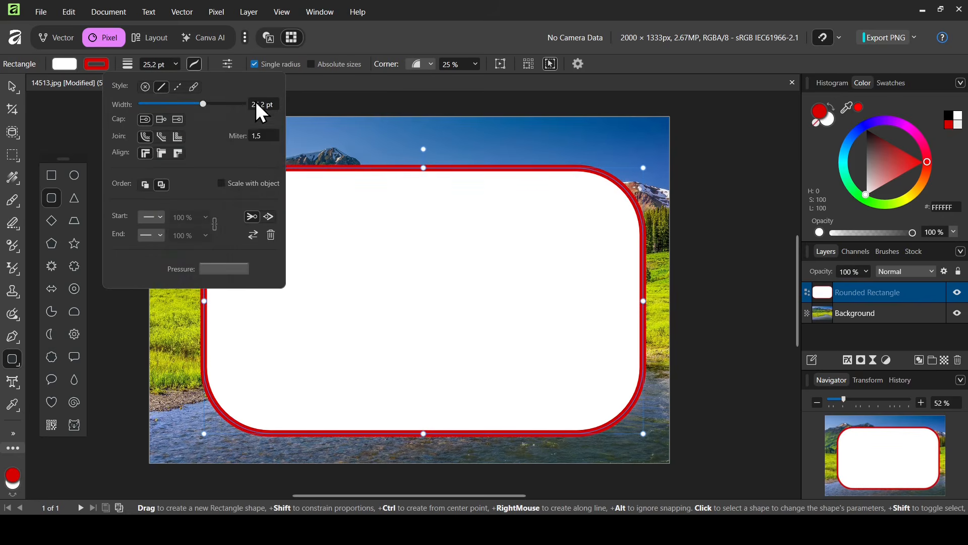
left_click_drag(203, 104, 206, 104)
left_click(162, 121)
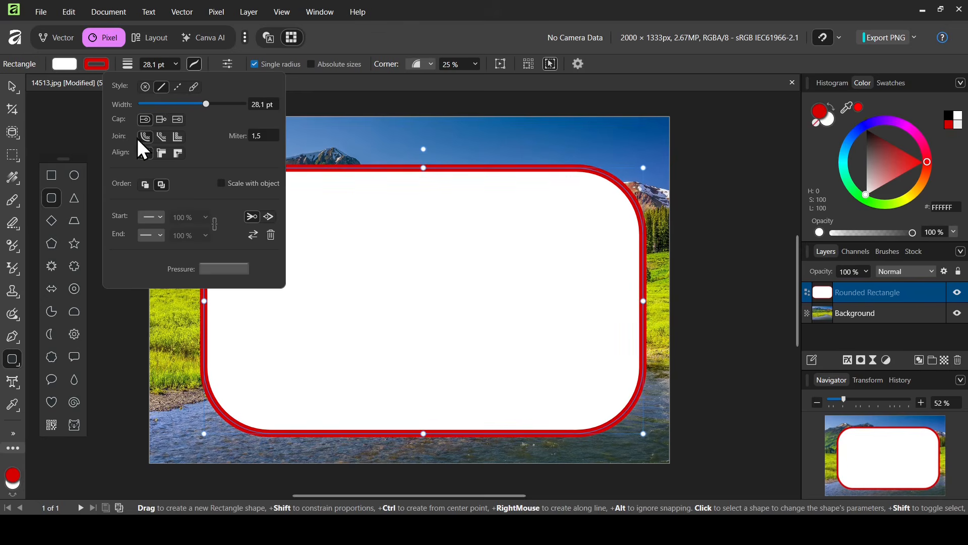
left_click(177, 88)
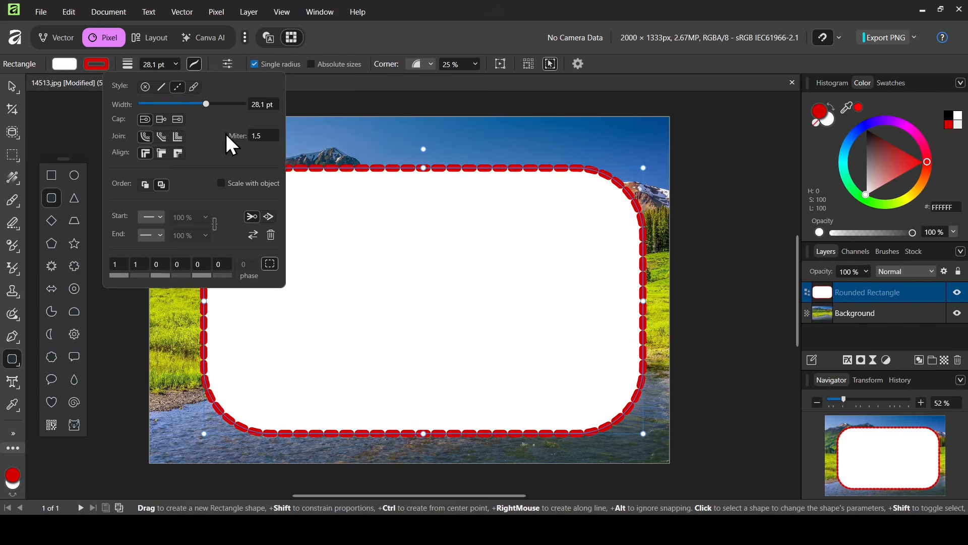
mouse_move(206, 105)
left_mouse_down()
mouse_move(222, 107)
mouse_move(208, 106)
left_mouse_up()
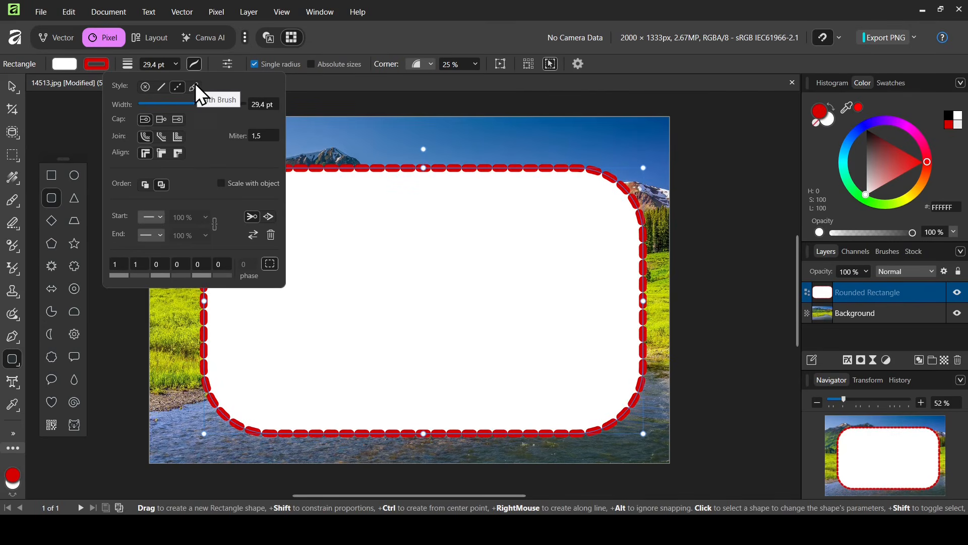
left_click(196, 88)
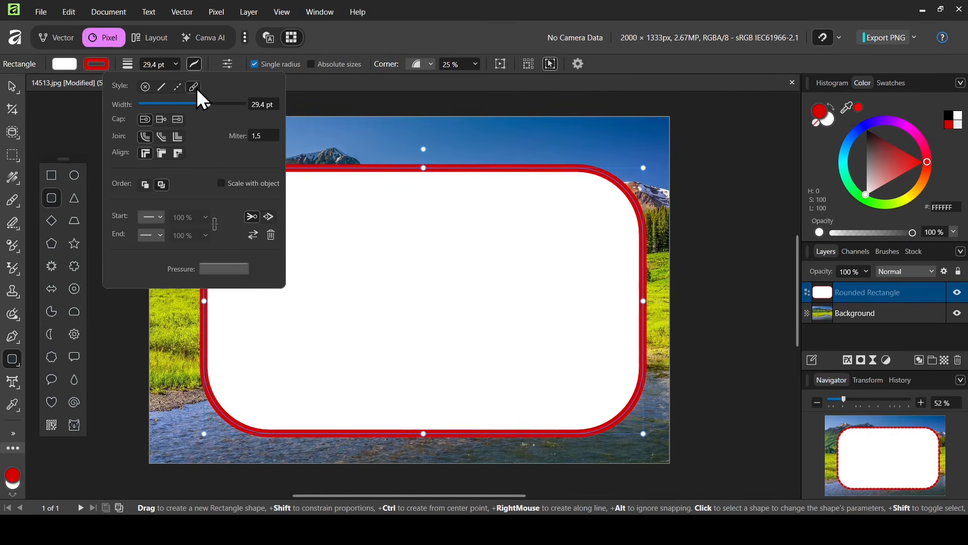
left_click(146, 90)
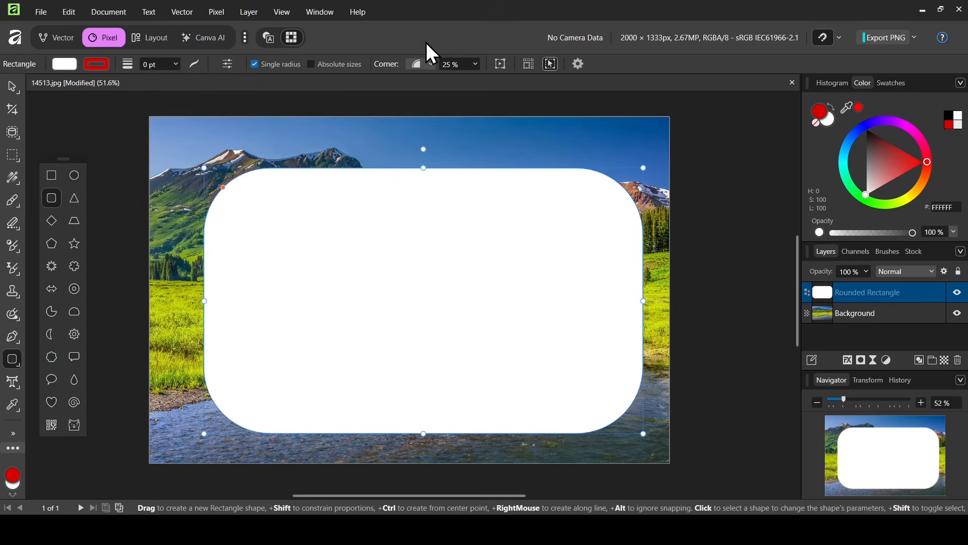
Step: Move the rounded rectangle with the Move tool so it is centered on the photo
left_click(18, 79)
left_click(74, 90)
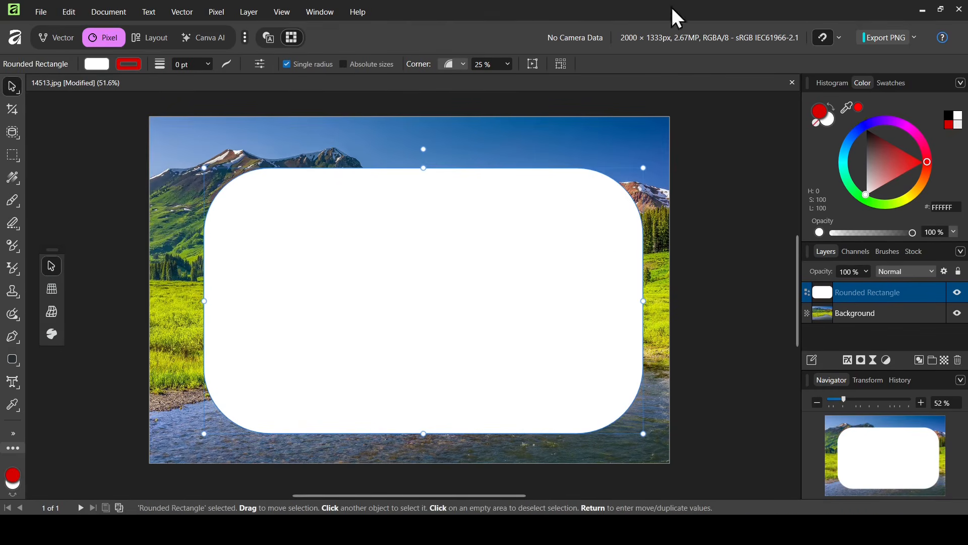
left_click_drag(518, 216, 506, 204)
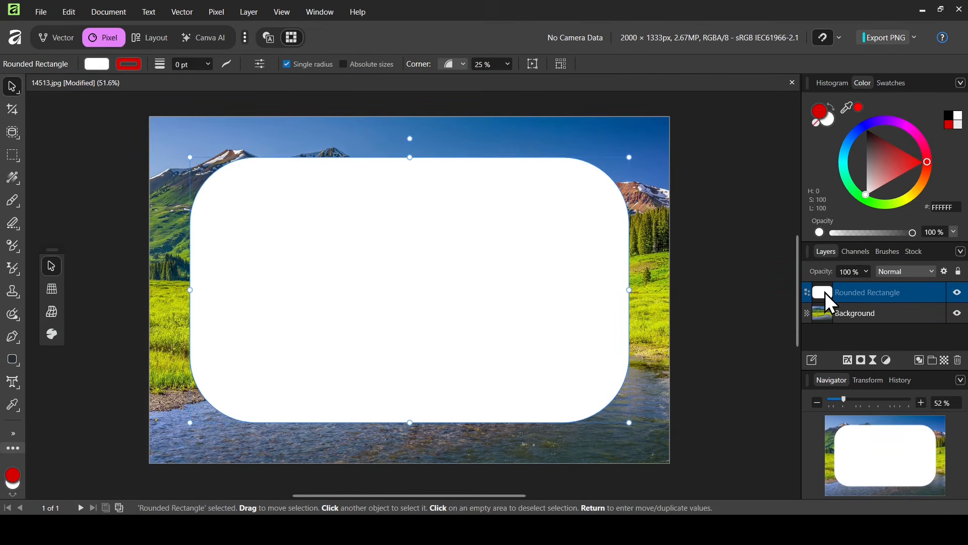
Step: Toggle the Rounded Rectangle layer's visibility off and on, and apply the layer to the Background photo as a clipping mask
left_click(958, 292)
left_click(960, 294)
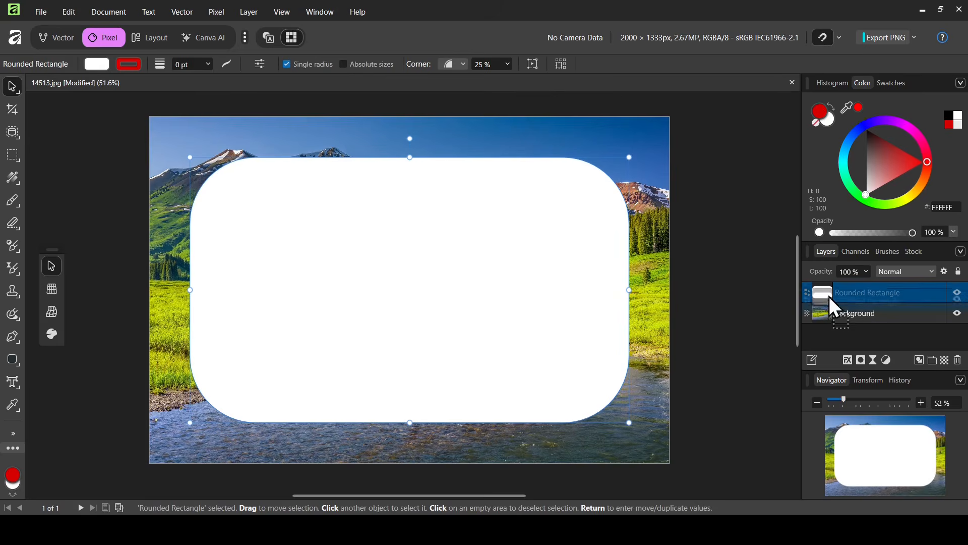
mouse_move(829, 296)
left_mouse_down()
mouse_move(888, 317)
mouse_move(839, 290)
mouse_move(825, 311)
left_mouse_up()
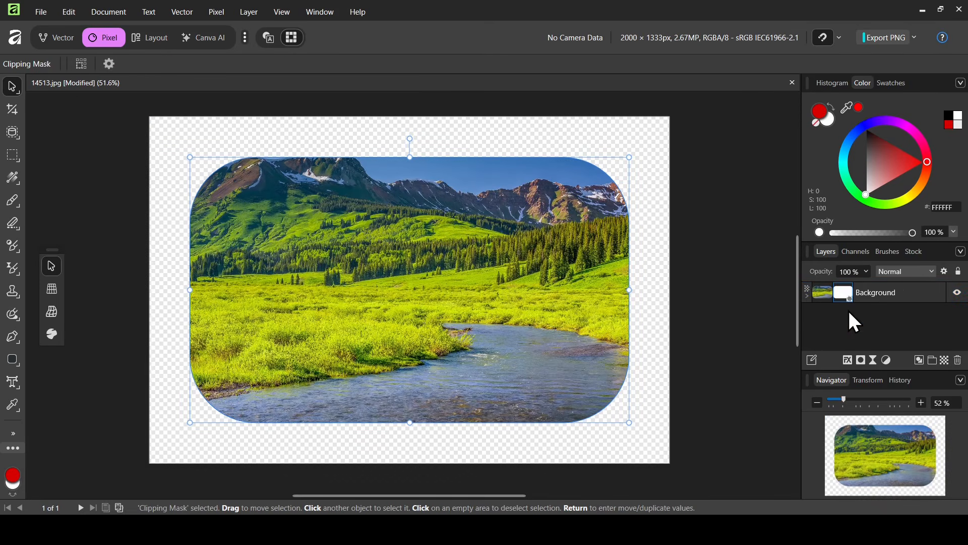
Step: Add a white fill layer and place it beneath the Background layer as a solid backdrop for the masked photo
left_click(217, 12)
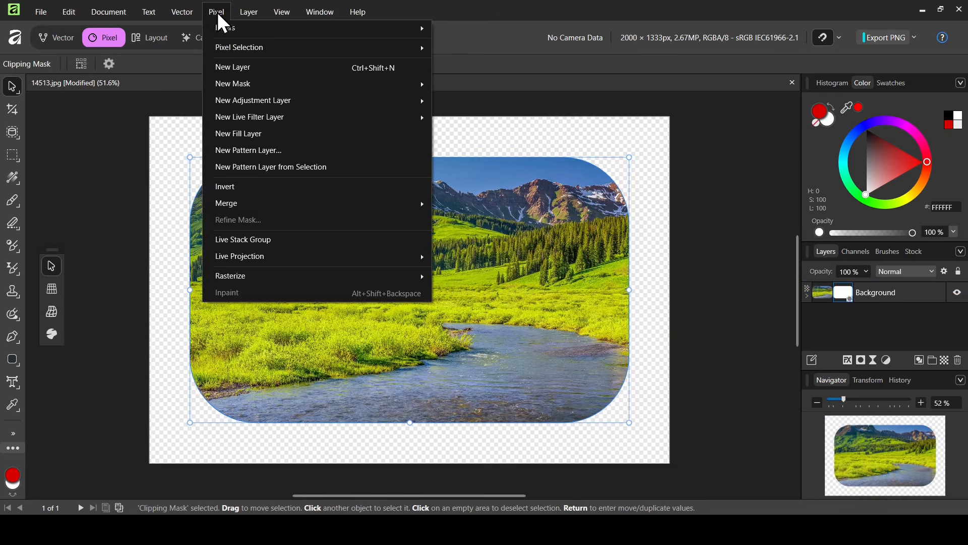
left_click(266, 134)
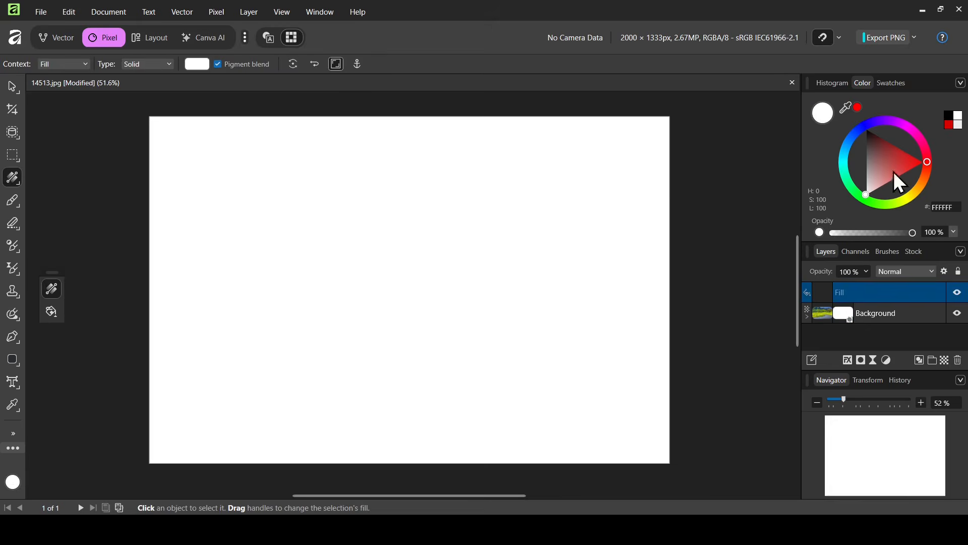
left_click_drag(893, 172, 860, 212)
left_click_drag(831, 291, 832, 329)
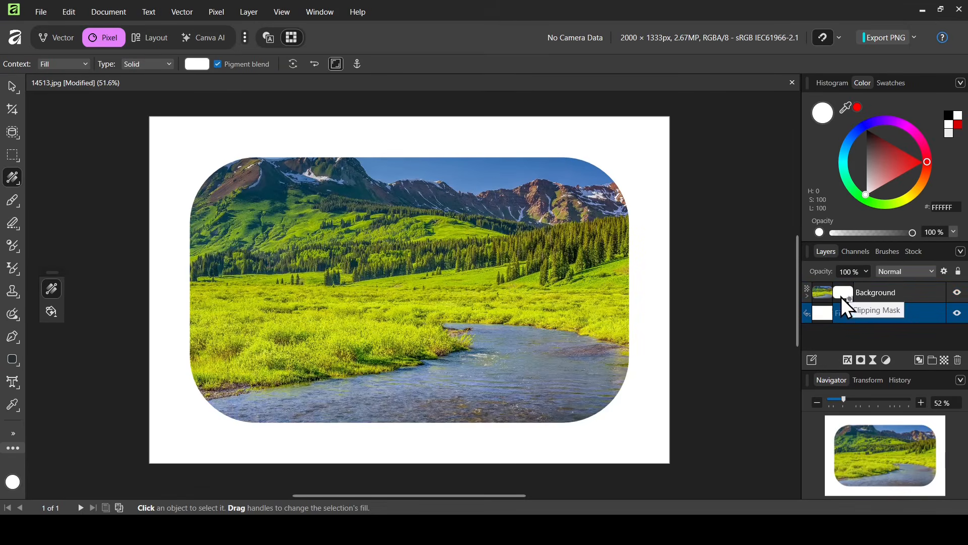
Step: Select the Background layer's clipping mask and set its corner radius to 31% with the Rounded Rectangle tool
left_click(842, 294)
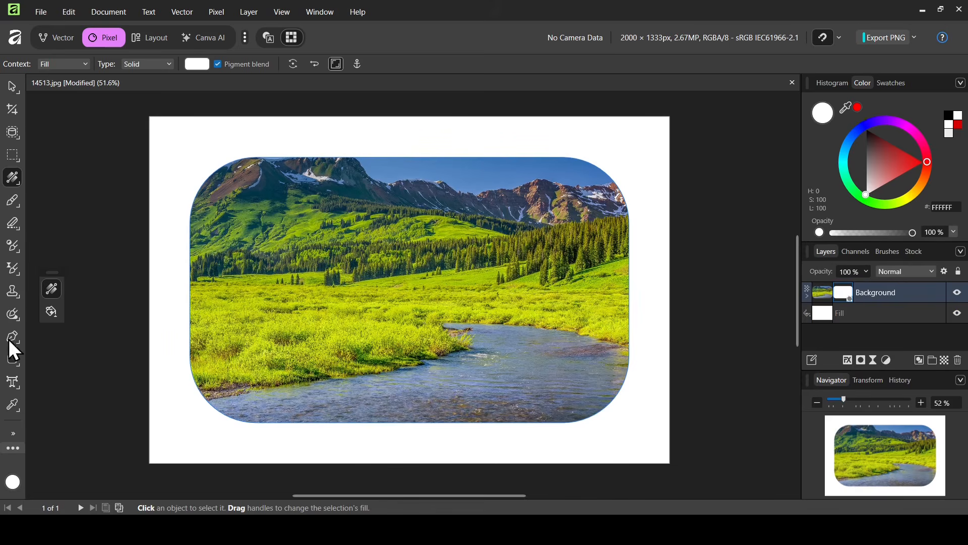
right_click(14, 360)
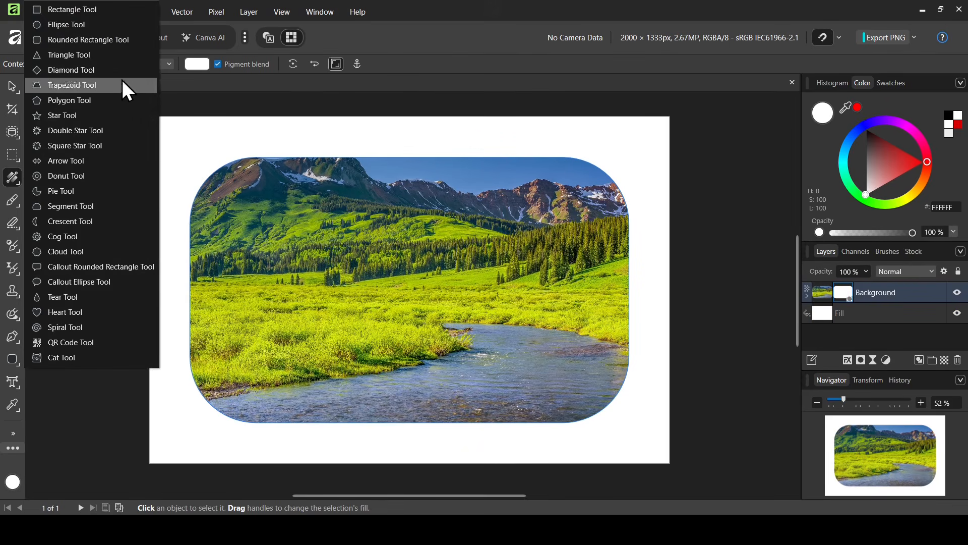
left_click(124, 41)
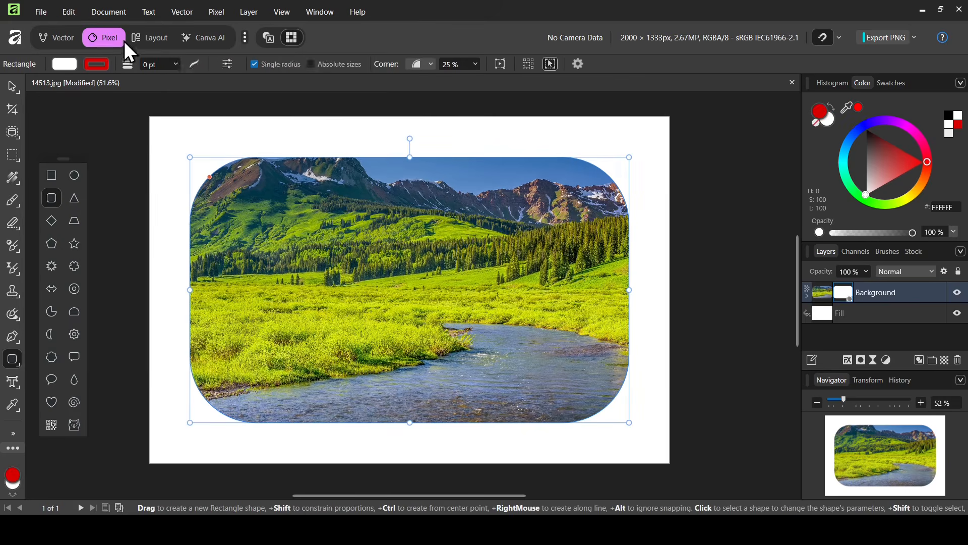
left_click(475, 65)
mouse_move(478, 79)
left_mouse_down()
mouse_move(492, 80)
mouse_move(483, 81)
left_mouse_up()
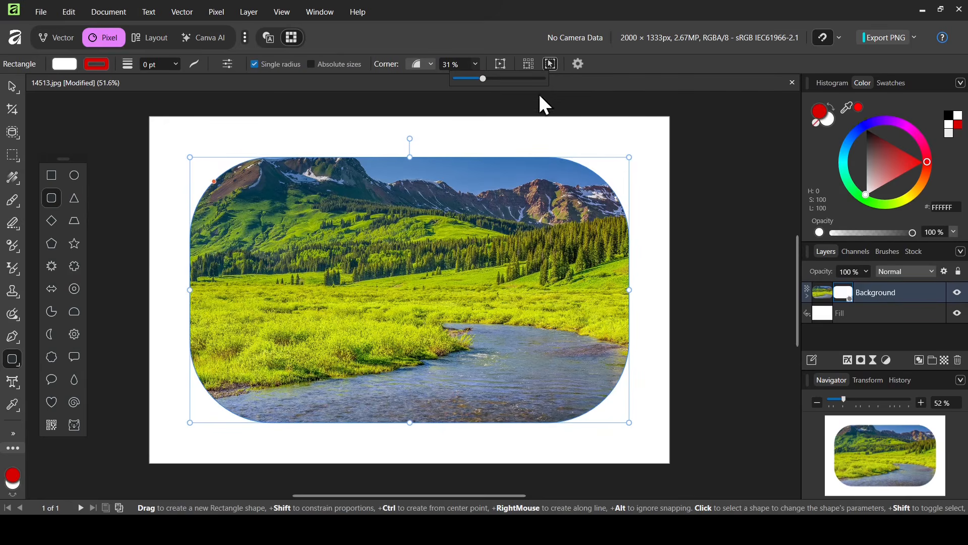
mouse_move(482, 78)
left_mouse_down()
mouse_move(464, 76)
mouse_move(492, 78)
mouse_move(483, 78)
left_mouse_up()
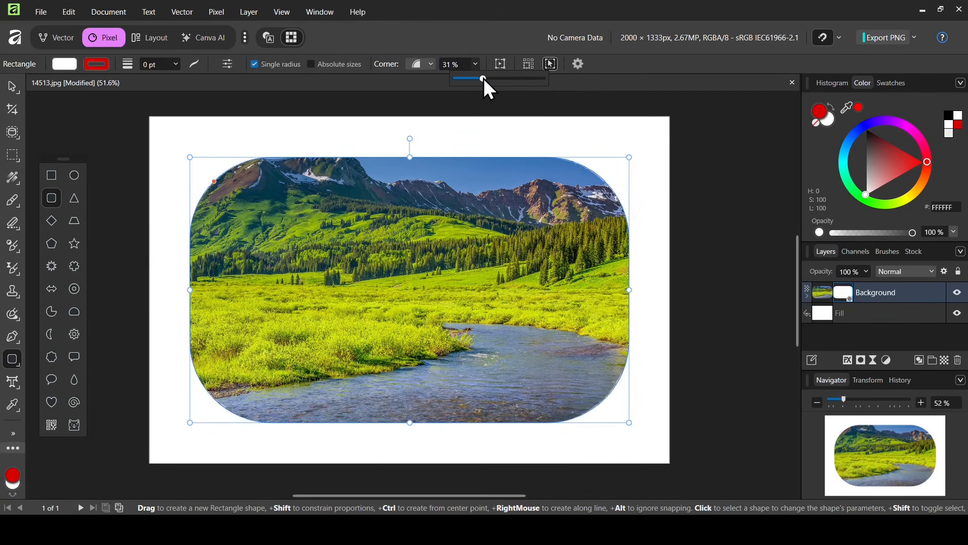
Step: Disable the mask's single radius and round its top-left corner to 60% and its bottom-right corner to 69%
left_click(253, 65)
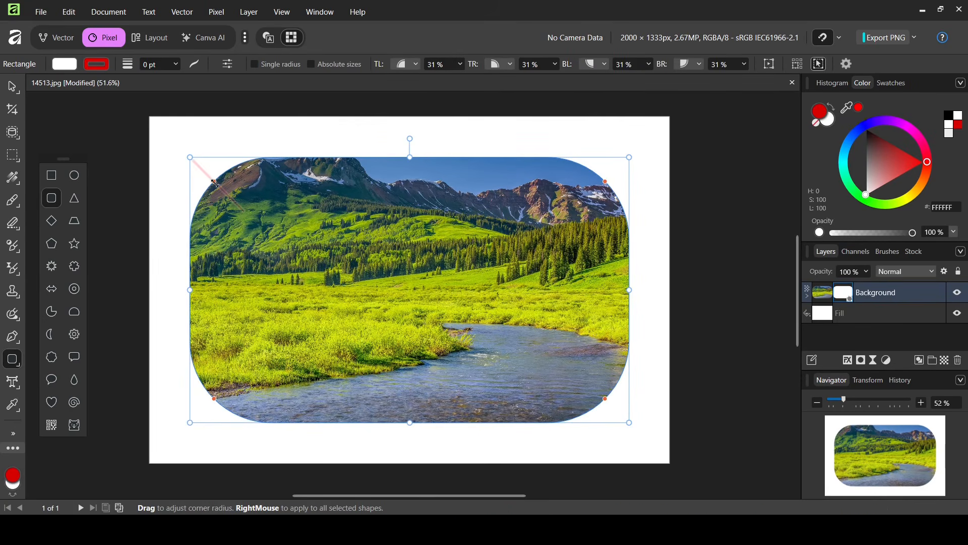
left_click_drag(214, 182, 237, 203)
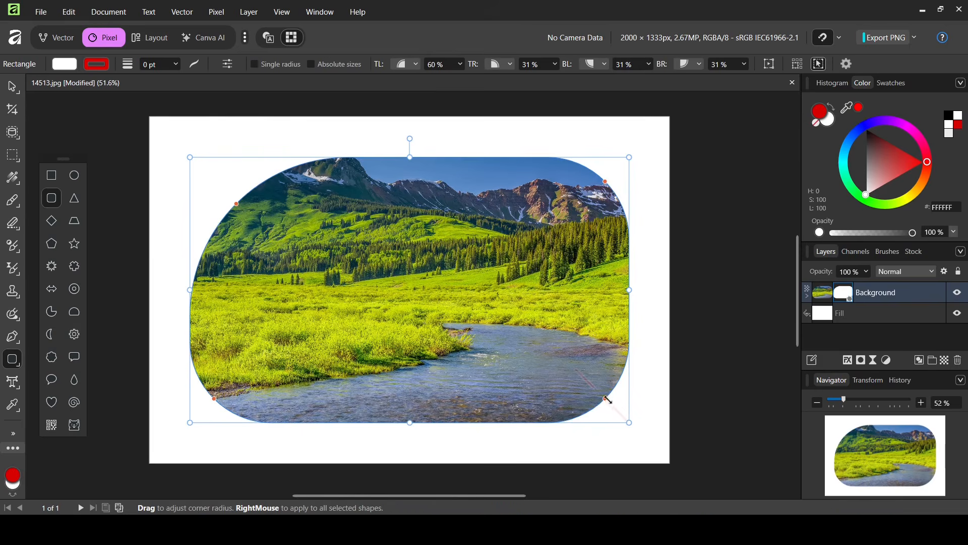
left_click_drag(608, 399, 569, 366)
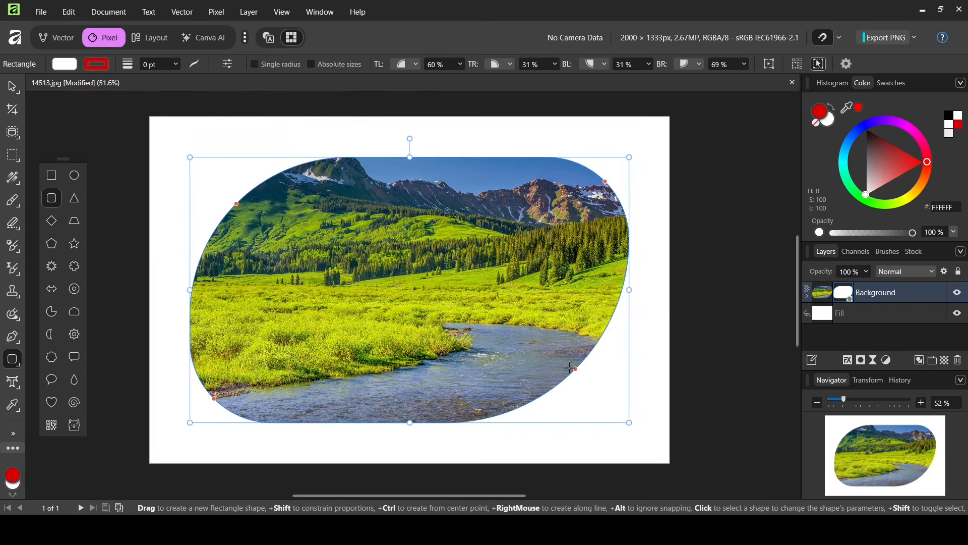
Step: Shrink the clipping mask with the Move tool by bringing its right edge inward and its top edge slightly down
right_click(17, 83)
left_click(71, 90)
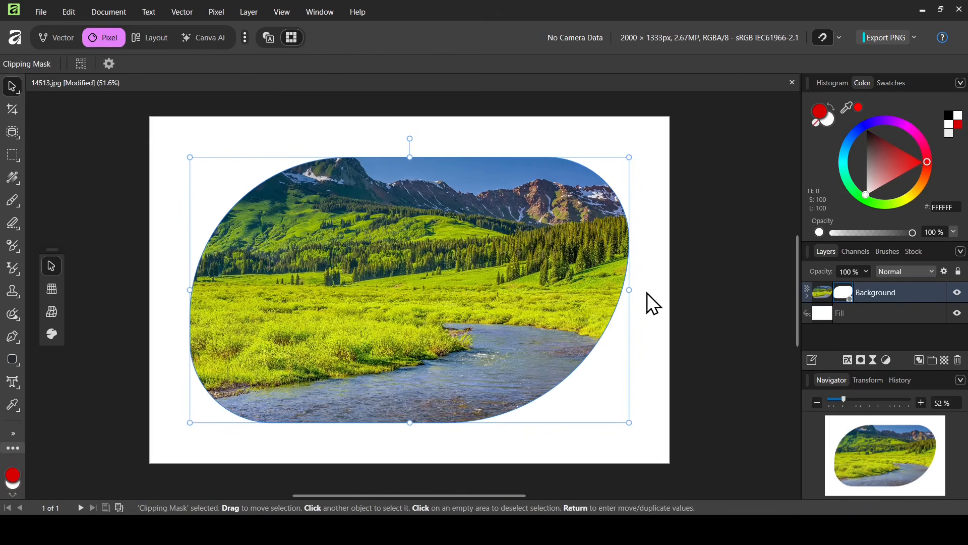
mouse_move(629, 290)
left_mouse_down()
mouse_move(660, 291)
mouse_move(629, 291)
left_mouse_up()
left_click_drag(628, 290, 580, 290)
mouse_move(385, 157)
left_mouse_down()
mouse_move(384, 137)
mouse_move(385, 308)
mouse_move(385, 164)
left_mouse_up()
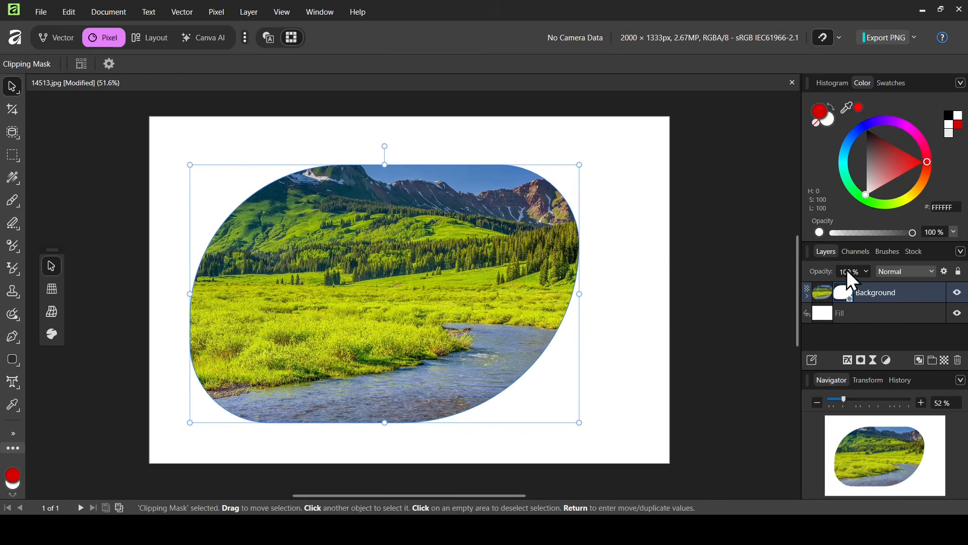
Step: Select the Background photo together with its mask, enlarge it slightly, and center it on the white canvas
left_click(818, 292)
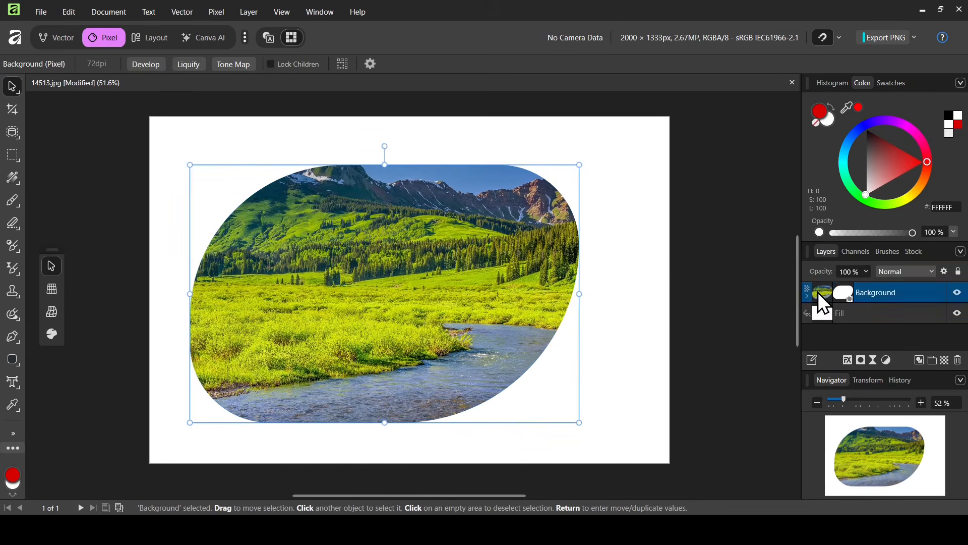
mouse_move(390, 165)
left_mouse_down()
mouse_move(390, 121)
mouse_move(391, 161)
left_mouse_up()
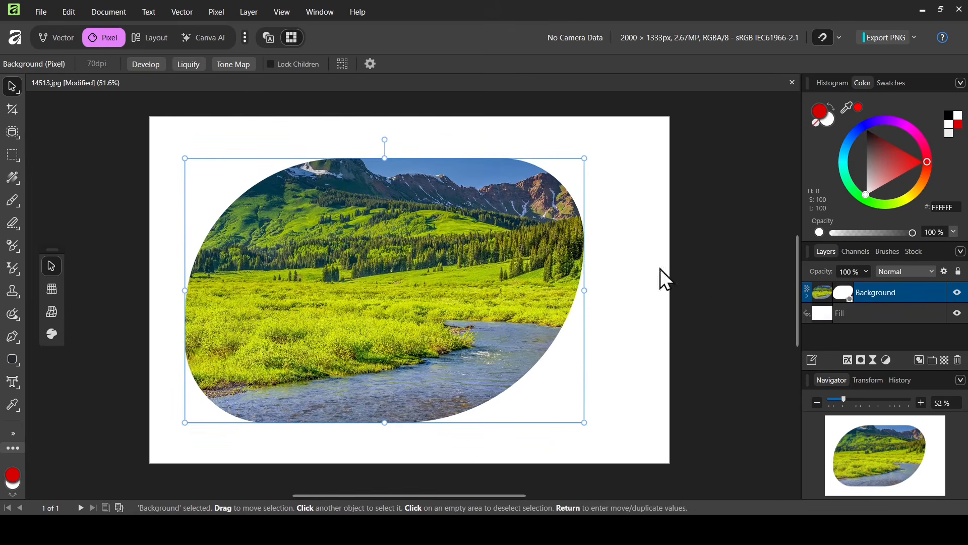
left_click_drag(372, 202, 391, 201)
Step: Reselect the clipping mask, reduce its top-left corner radius to 36%, and enable single radius so all corners match
left_click(844, 297)
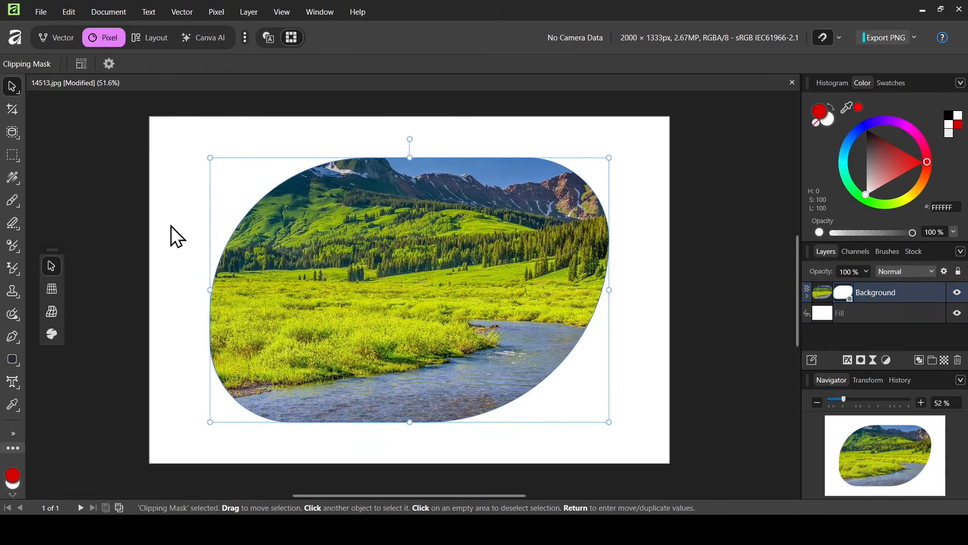
left_click(14, 355)
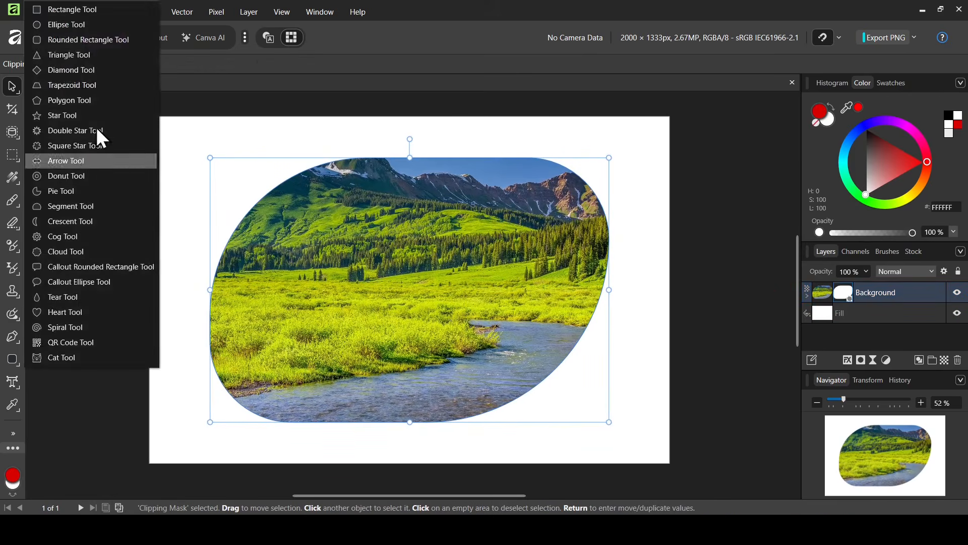
left_click(86, 41)
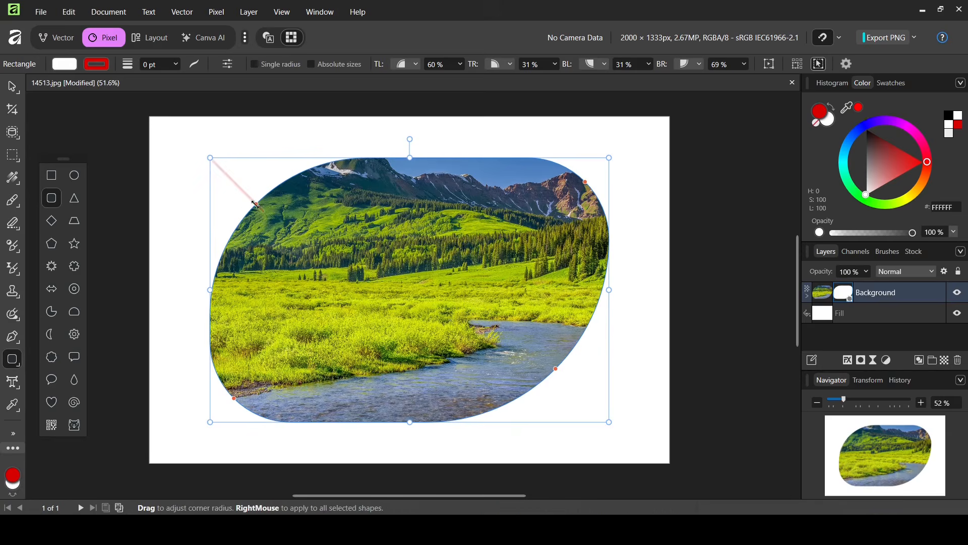
left_click_drag(255, 207, 238, 186)
left_click(290, 66)
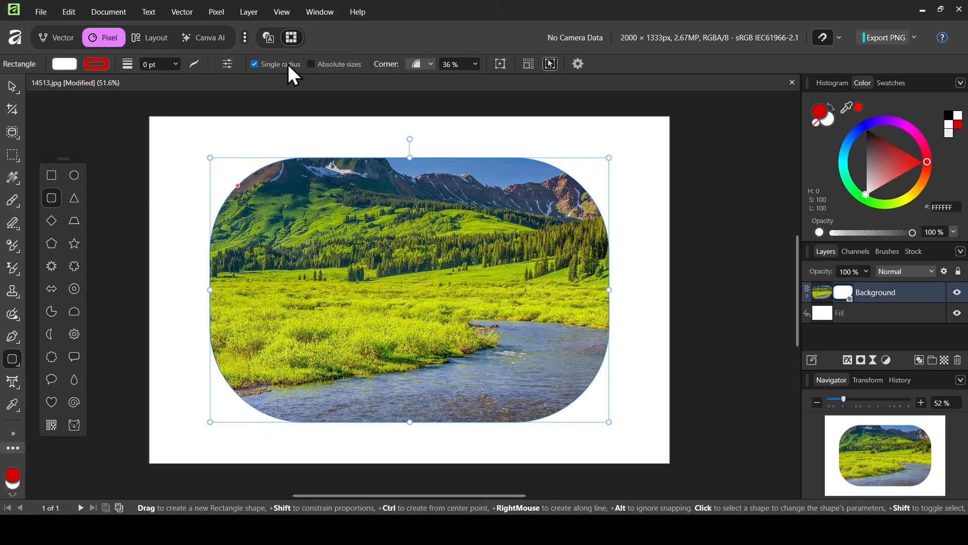